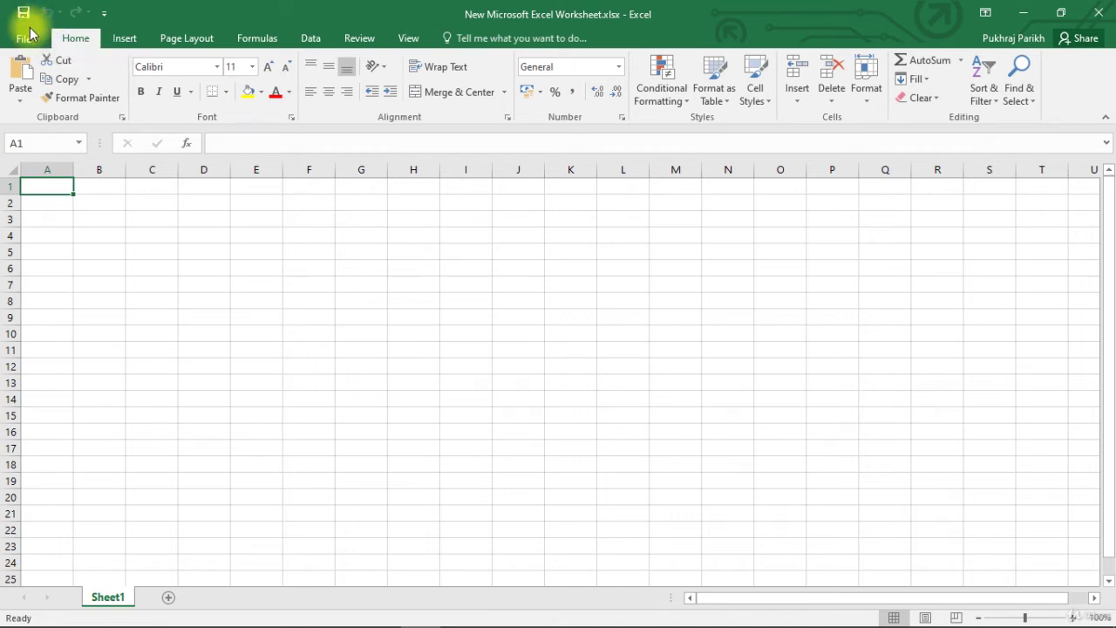
# Create a new blank workbook, Book1, from the File > New page
pyautogui.click(24, 38)
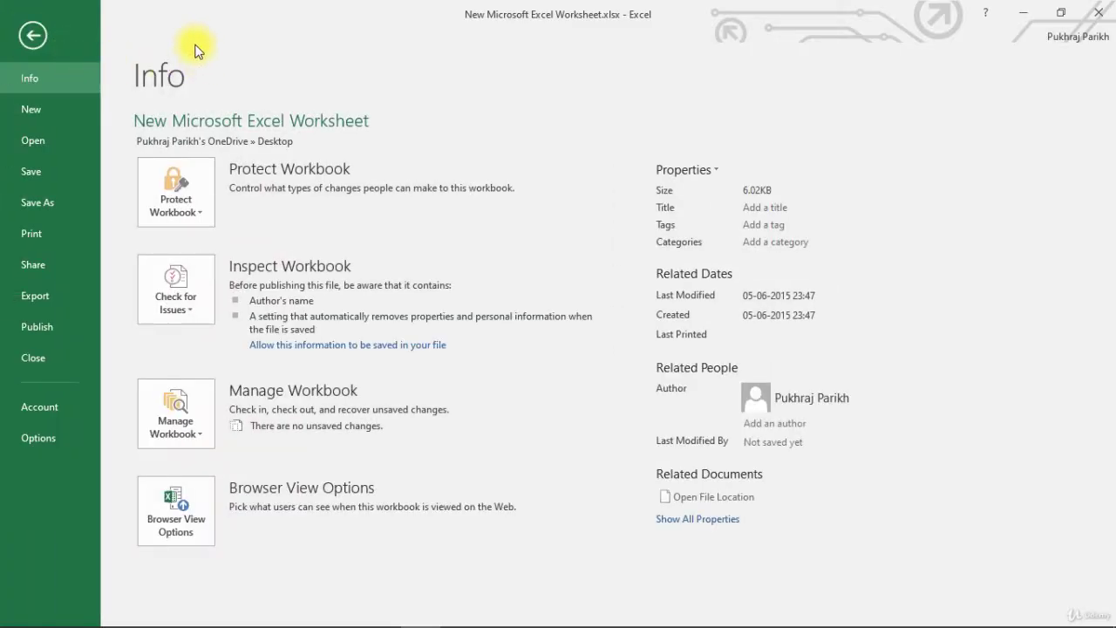
pyautogui.click(61, 113)
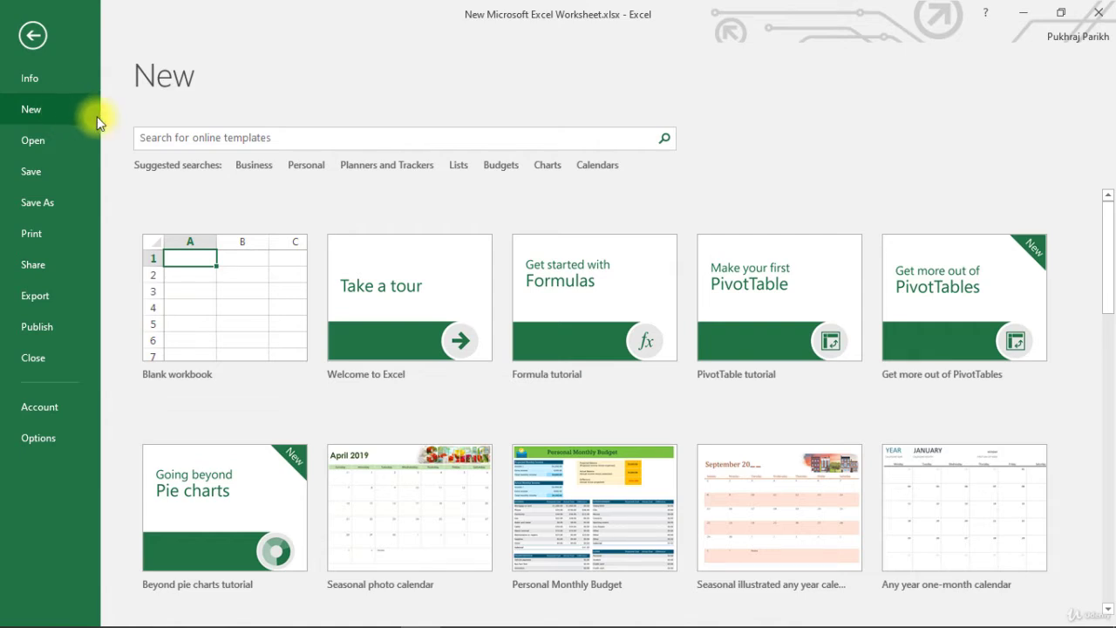
pyautogui.click(181, 289)
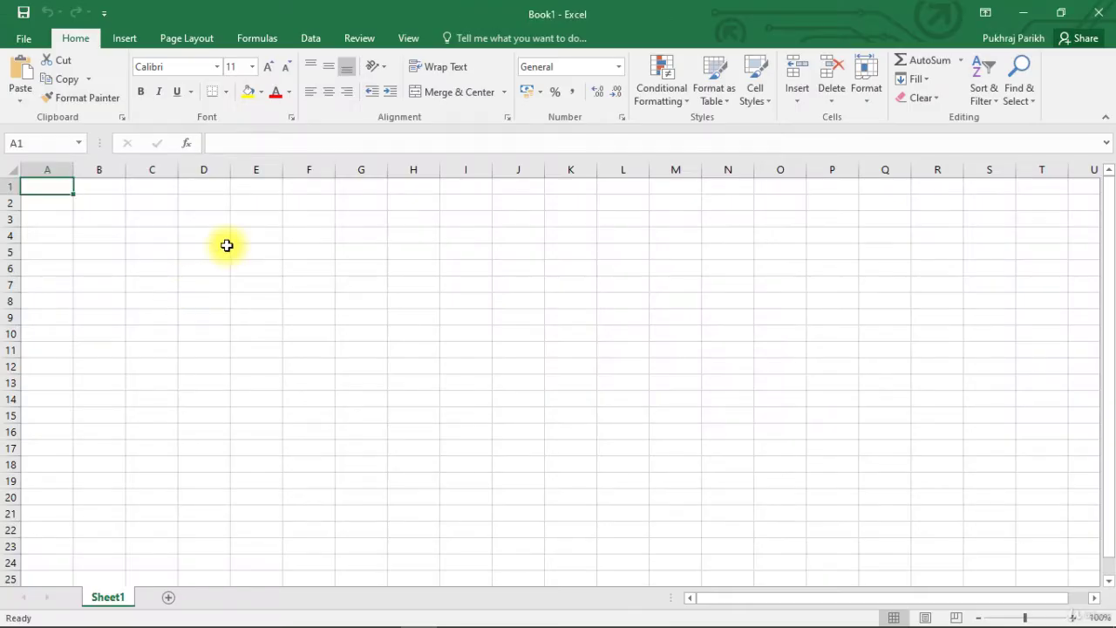
# Open ExcelBasic.xlsx from the Desktop through the This PC file browser
pyautogui.click(25, 40)
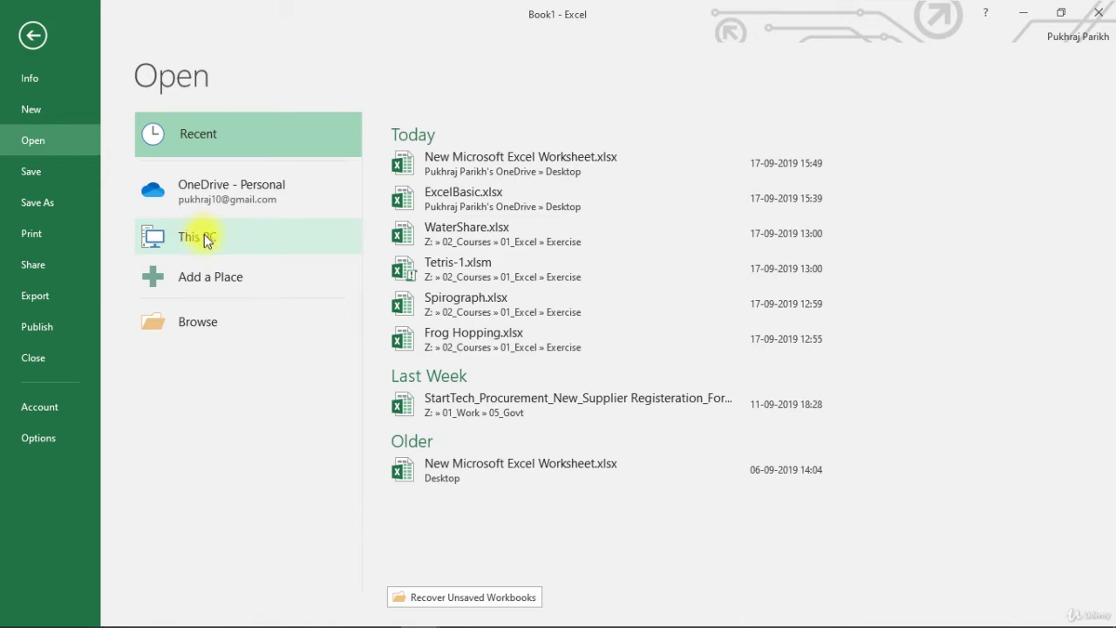
pyautogui.click(206, 238)
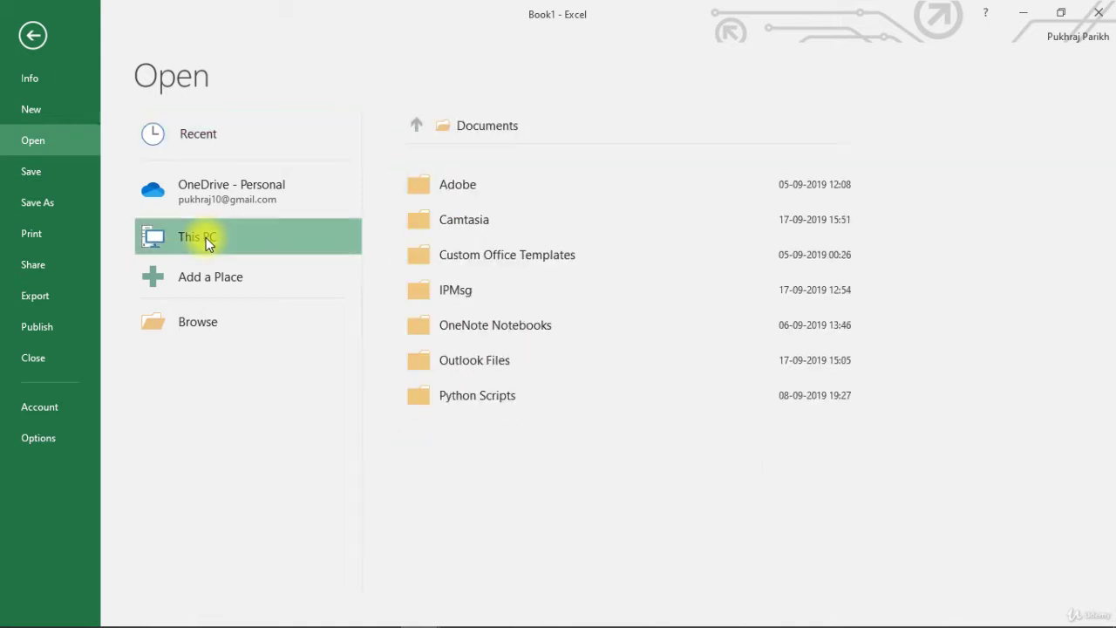
pyautogui.click(208, 323)
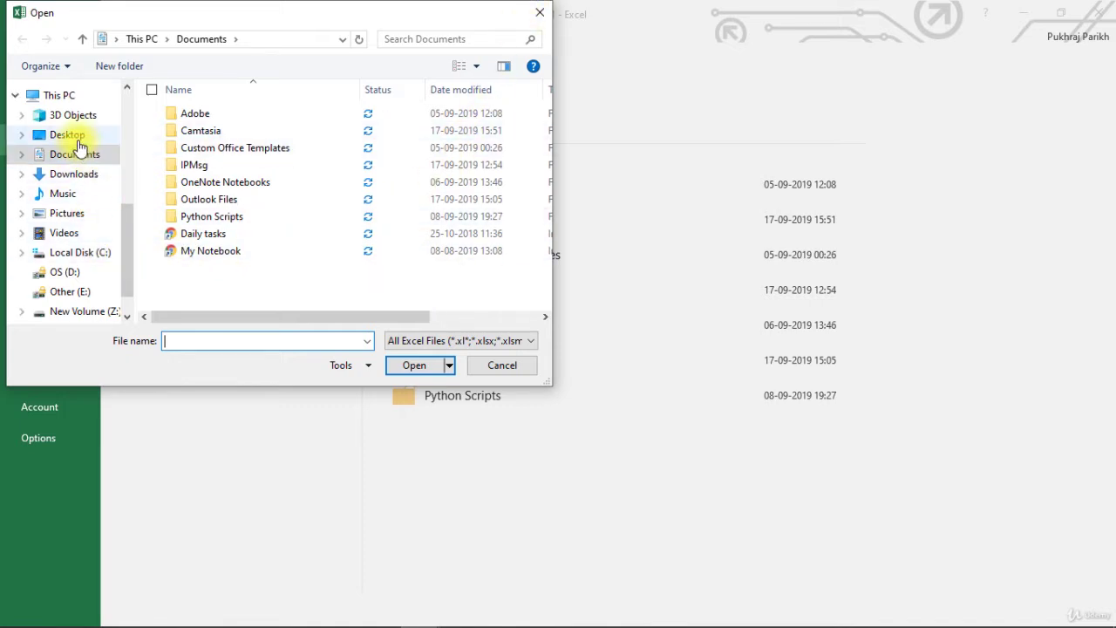
pyautogui.click(70, 137)
pyautogui.click(234, 117)
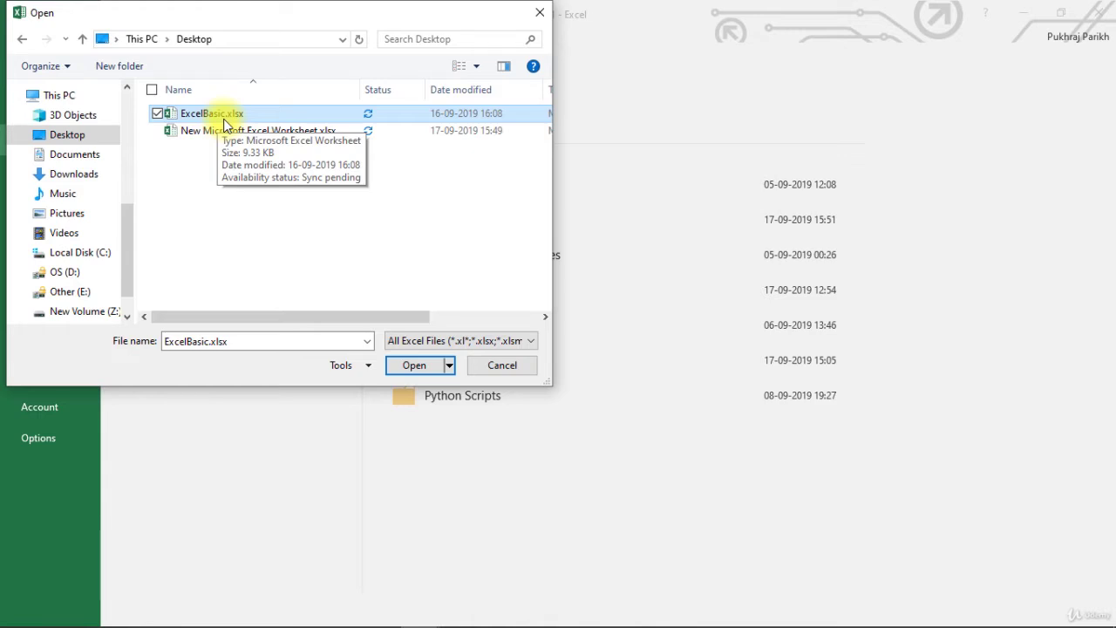
pyautogui.click(421, 365)
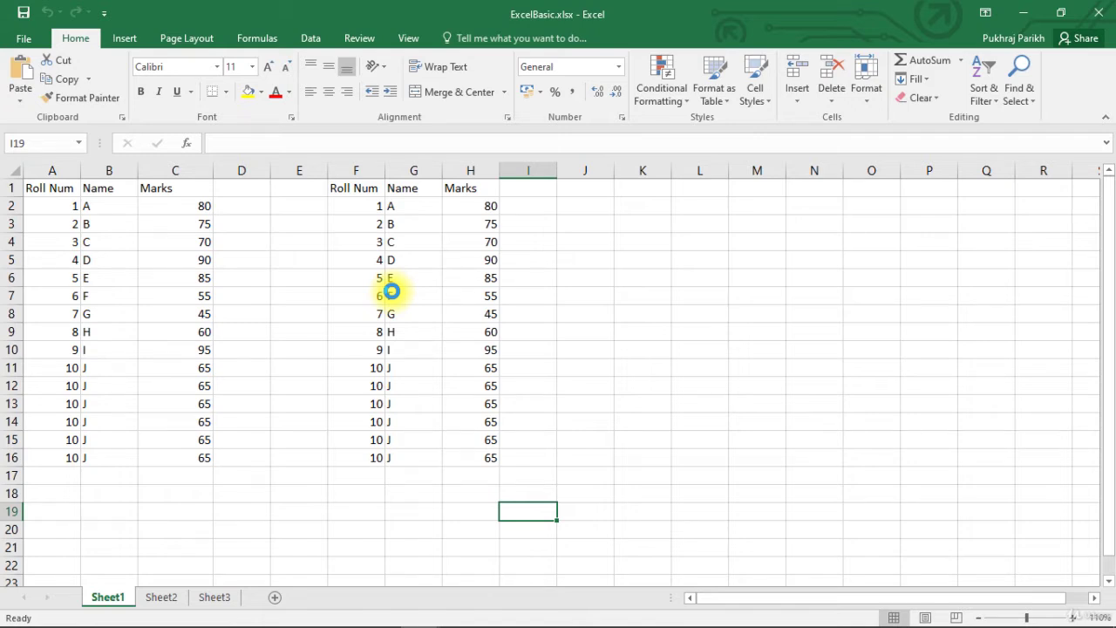
# Save ExcelBasic.xlsx and return to its File Info page
pyautogui.click(22, 39)
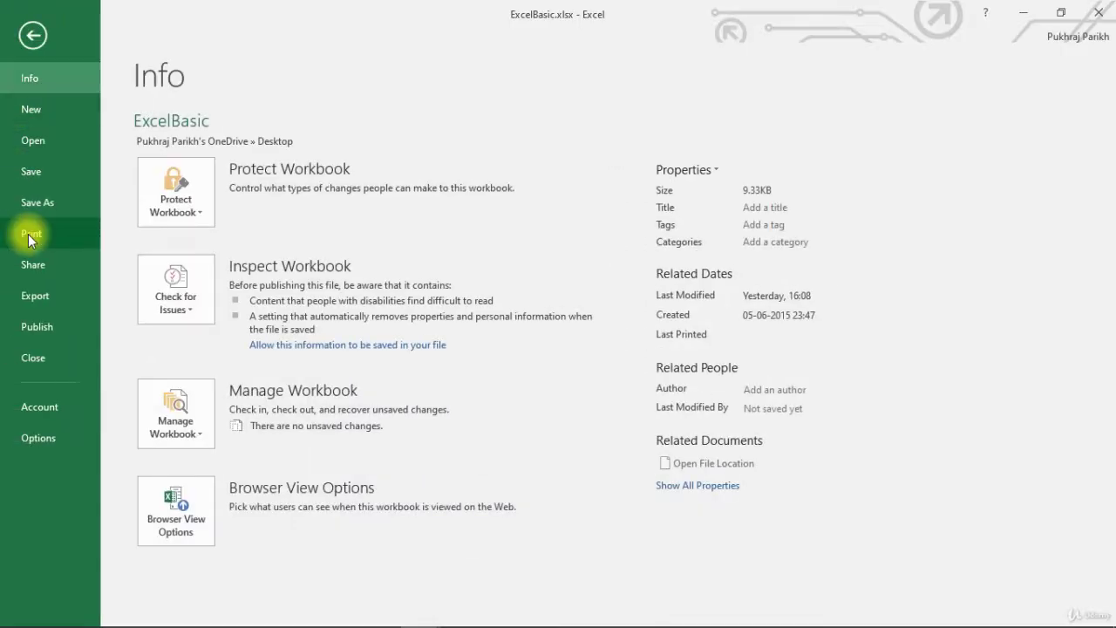
pyautogui.click(32, 172)
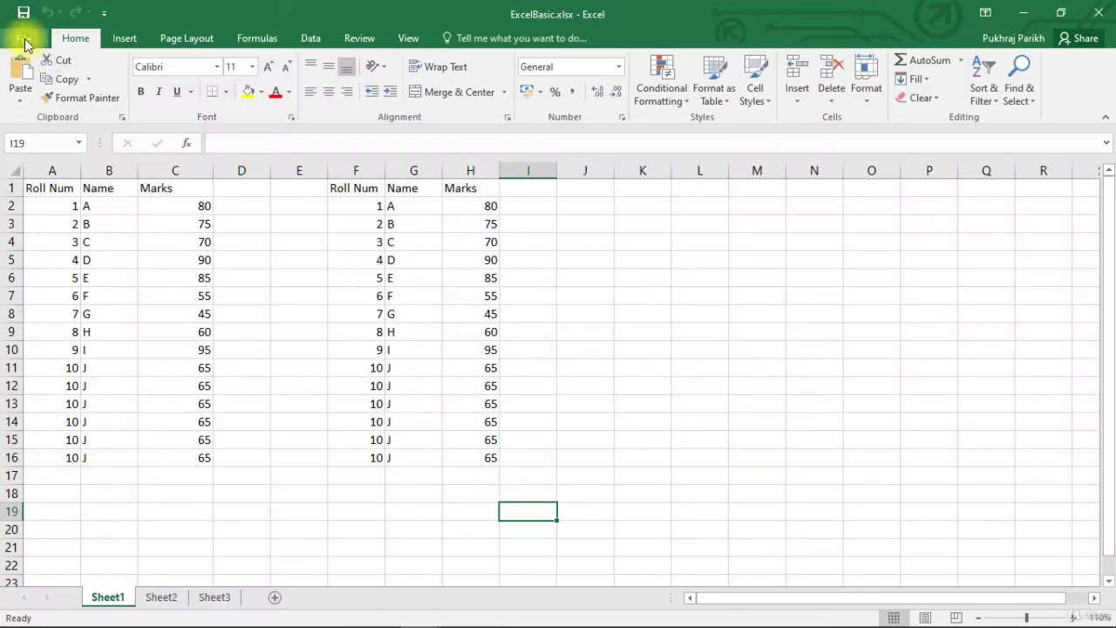
pyautogui.click(25, 40)
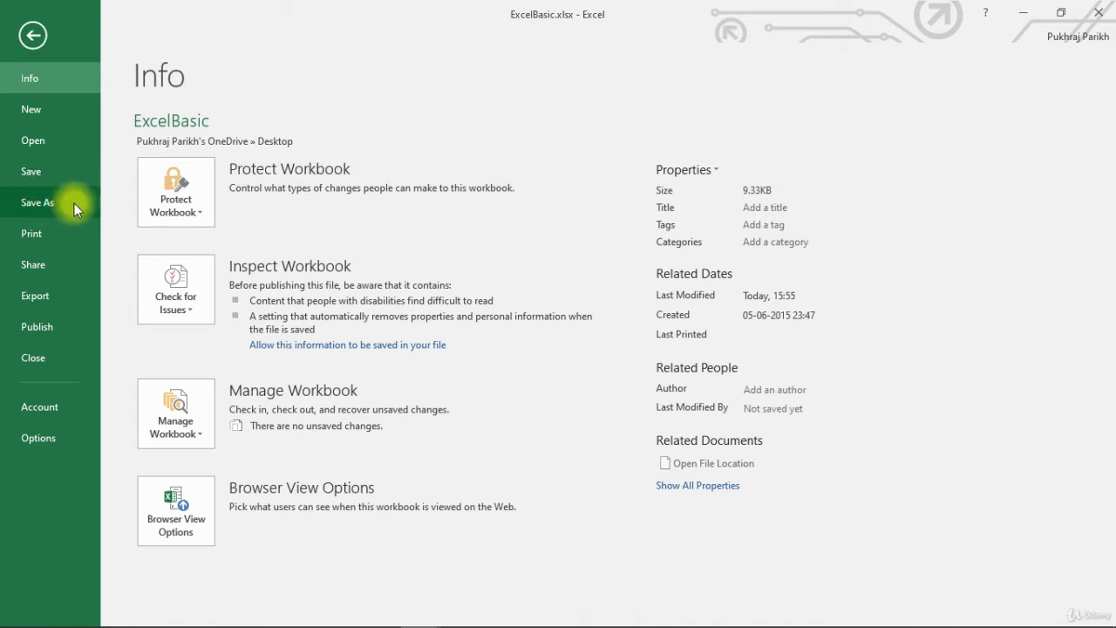
pyautogui.click(32, 35)
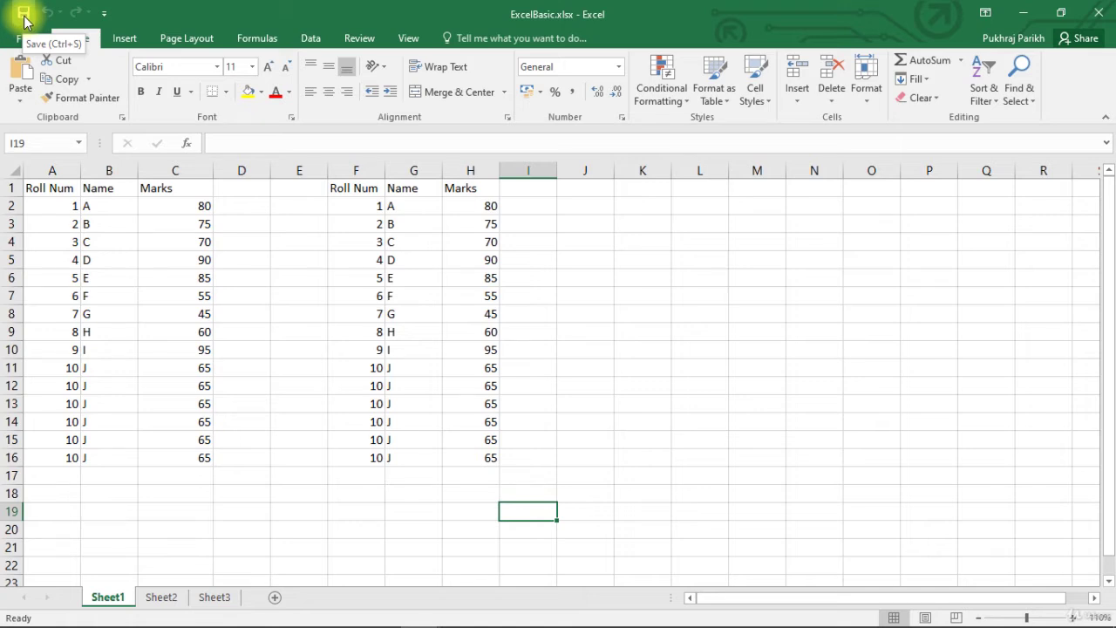
pyautogui.hotkey('ctrl', 's')
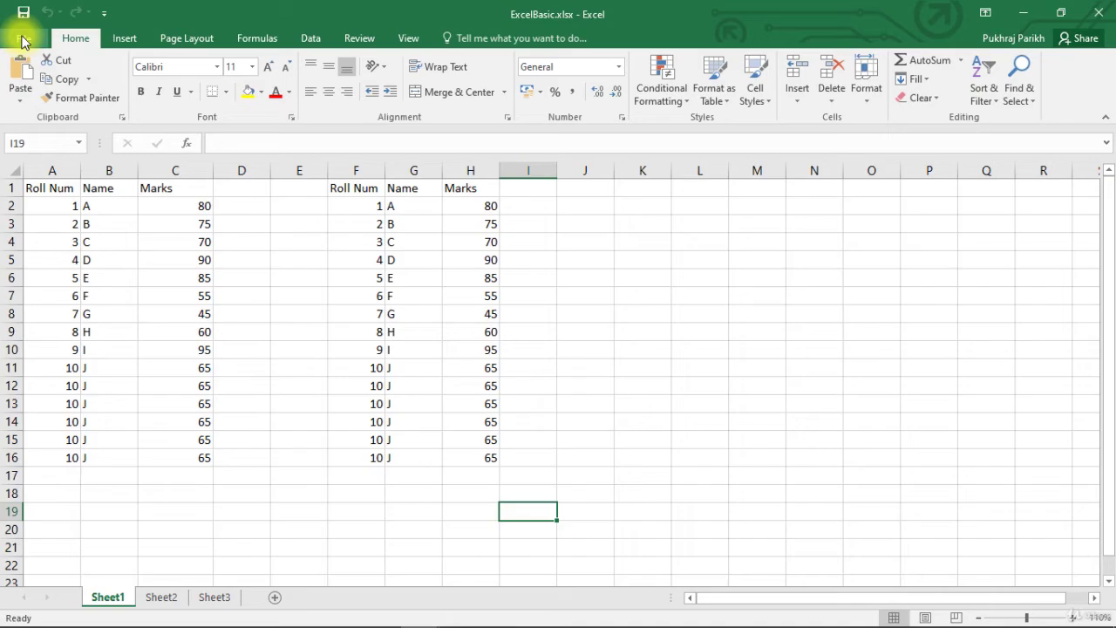
pyautogui.click(23, 39)
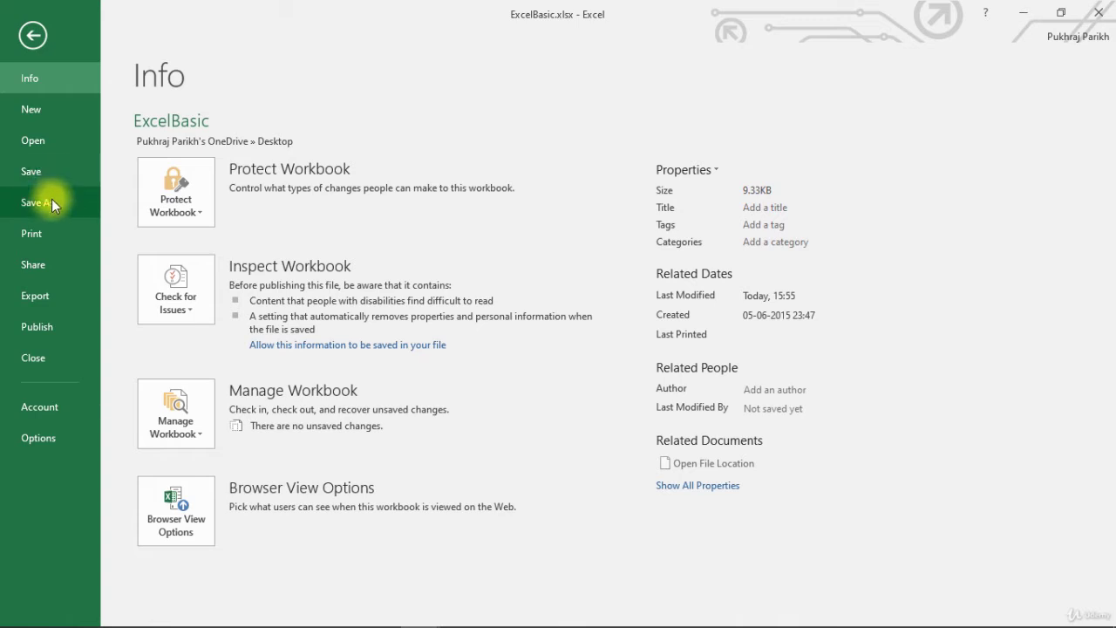
# Start Save As to the Desktop folder with the file name ExcelBasic_copy.xlsx
pyautogui.click(51, 200)
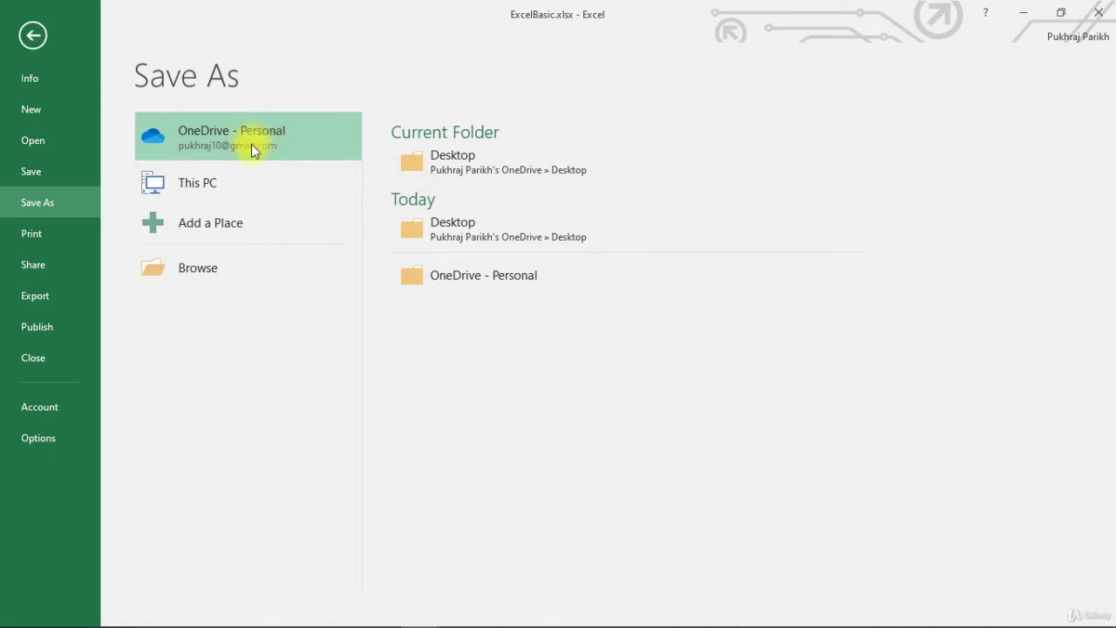
pyautogui.click(463, 155)
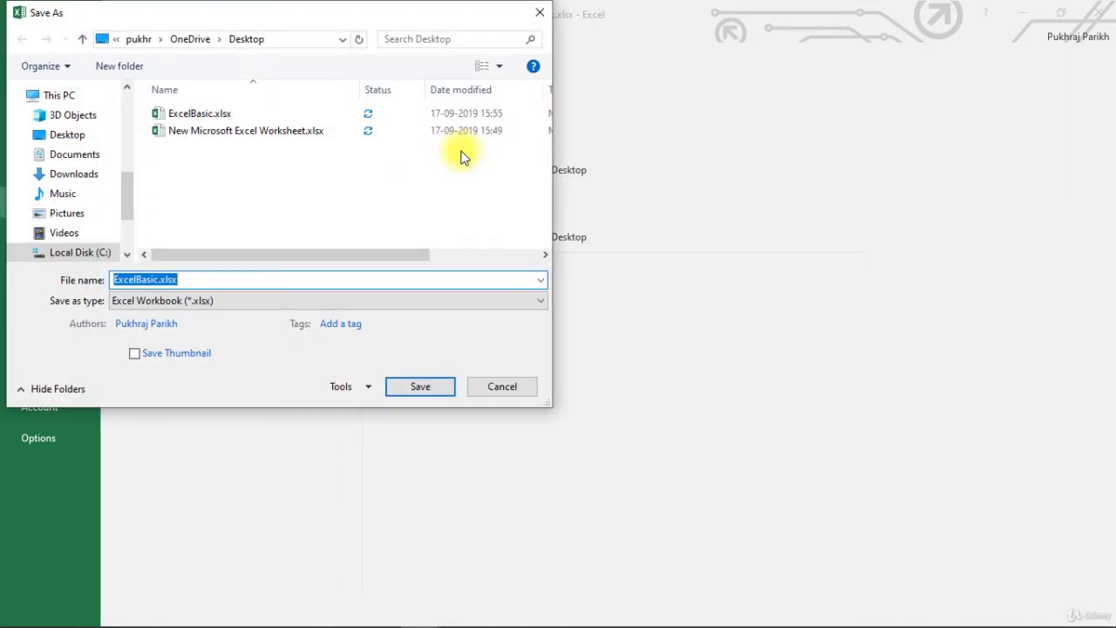
pyautogui.click(163, 279)
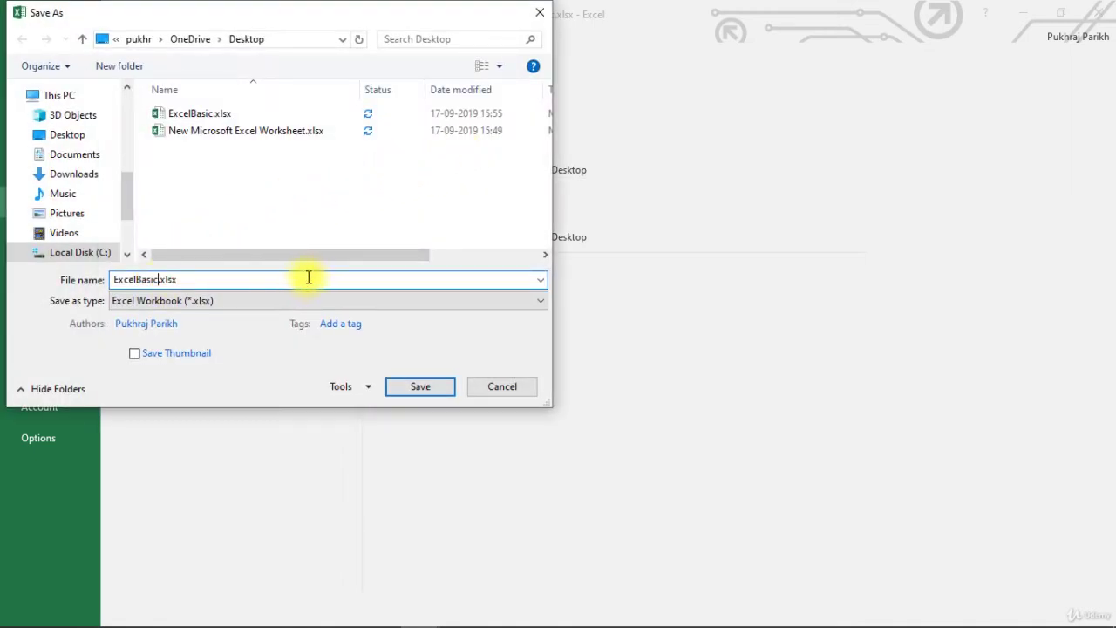
pyautogui.write('_copy')
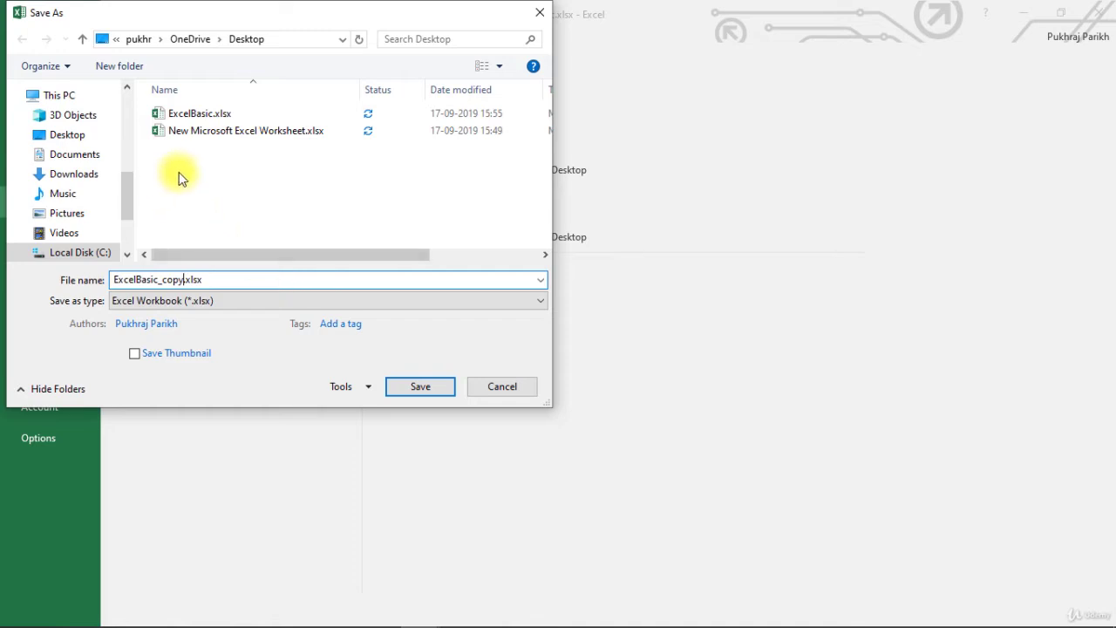
# Save the copy as ExcelBasic_copy.xlsx and view its Info page
pyautogui.click(401, 388)
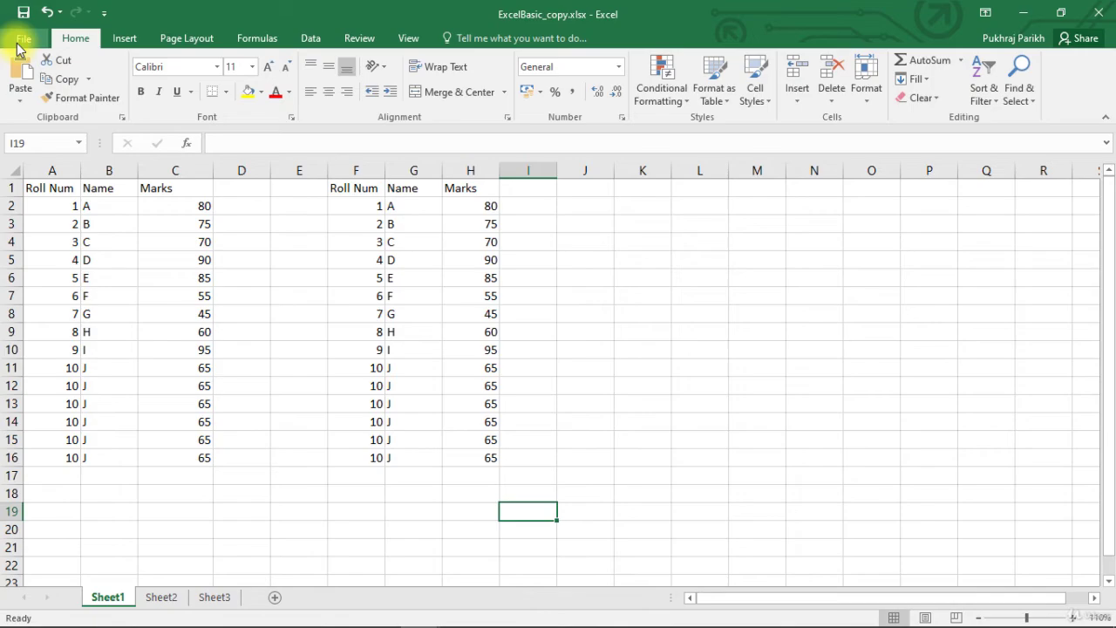
pyautogui.click(20, 43)
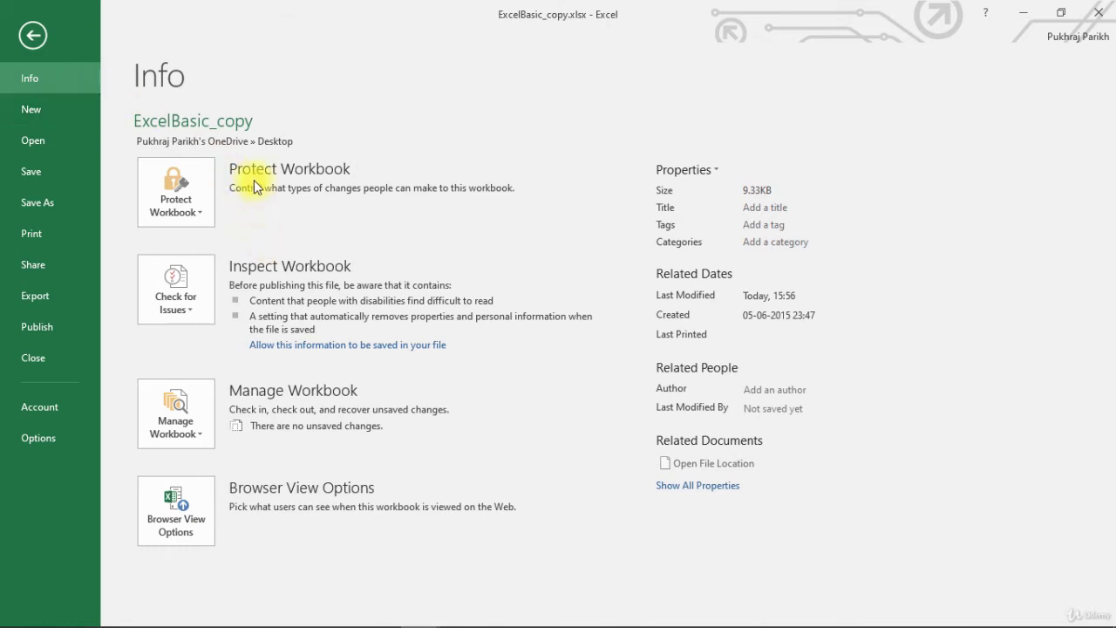
# Encrypt ExcelBasic_copy via Protect Workbook with a password, entering and confirming it
pyautogui.click(186, 179)
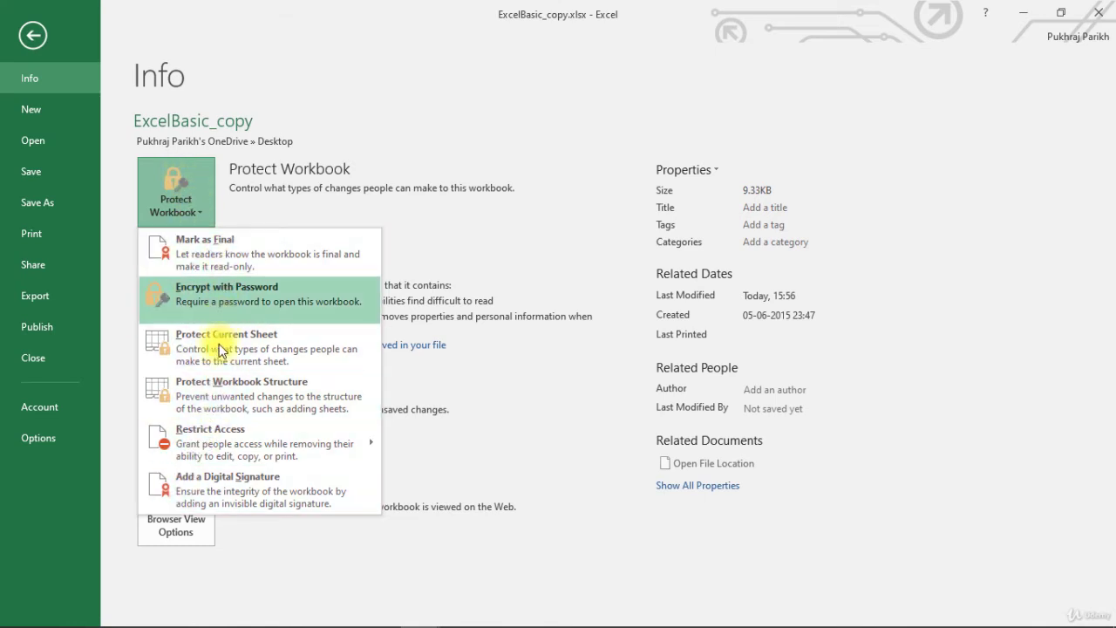
pyautogui.click(221, 293)
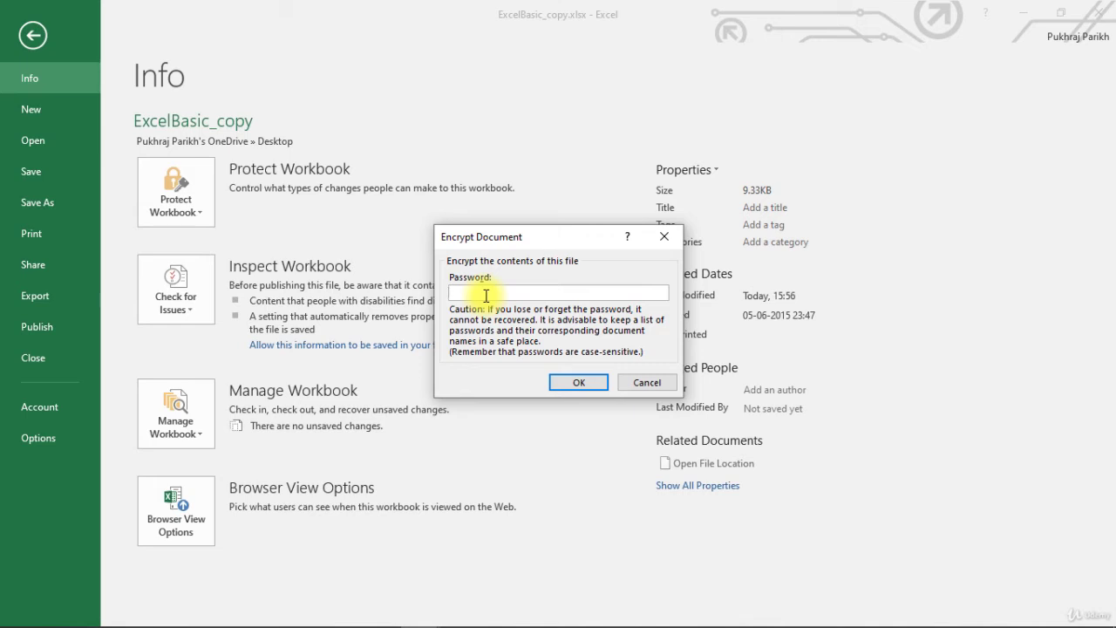
pyautogui.write('123')
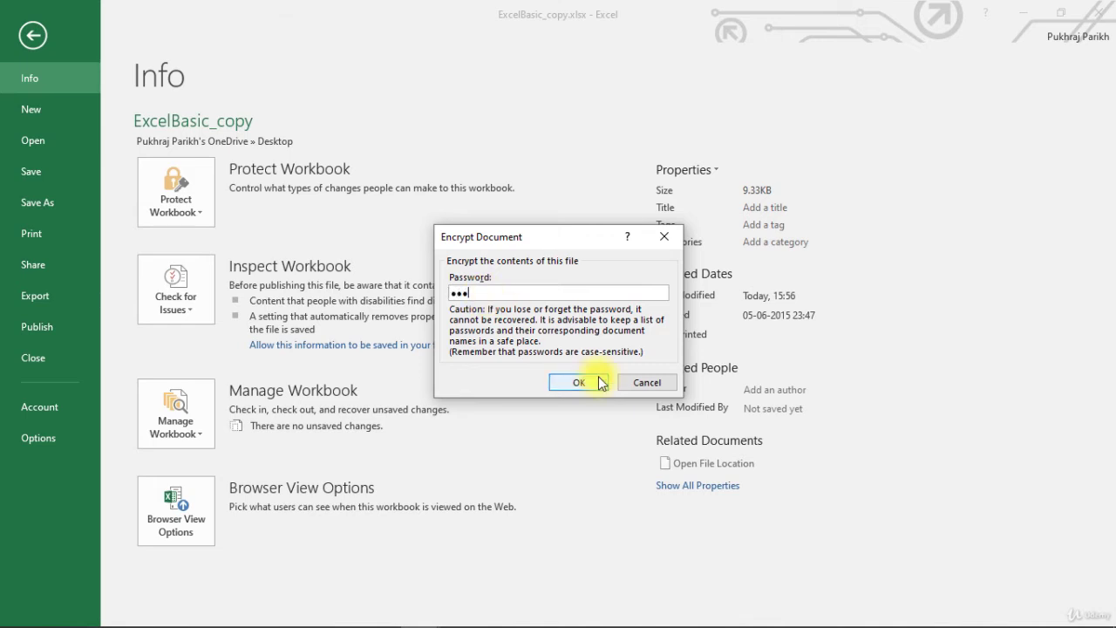
pyautogui.click(580, 382)
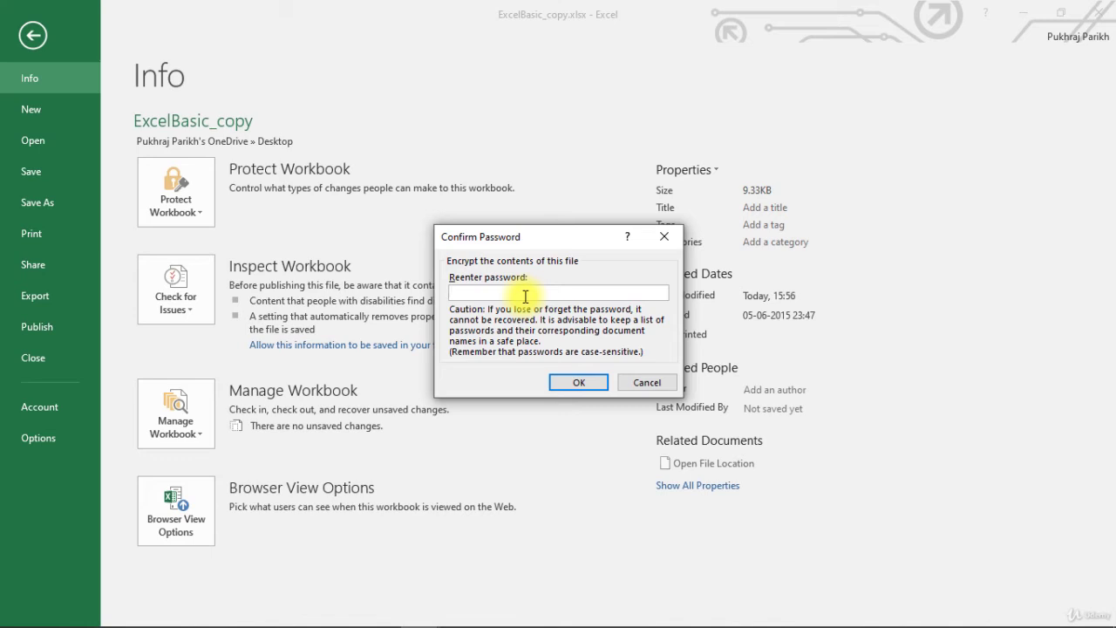
pyautogui.write('123')
pyautogui.click(578, 382)
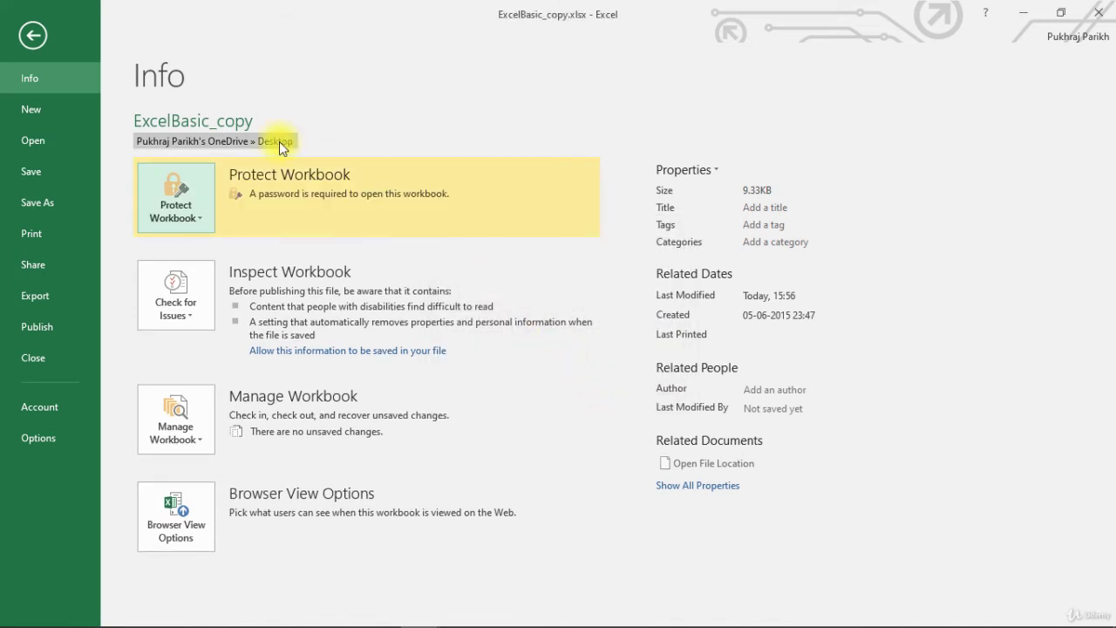
# Save the encrypted ExcelBasic_copy workbook from the Backstage sidebar
pyautogui.click(37, 170)
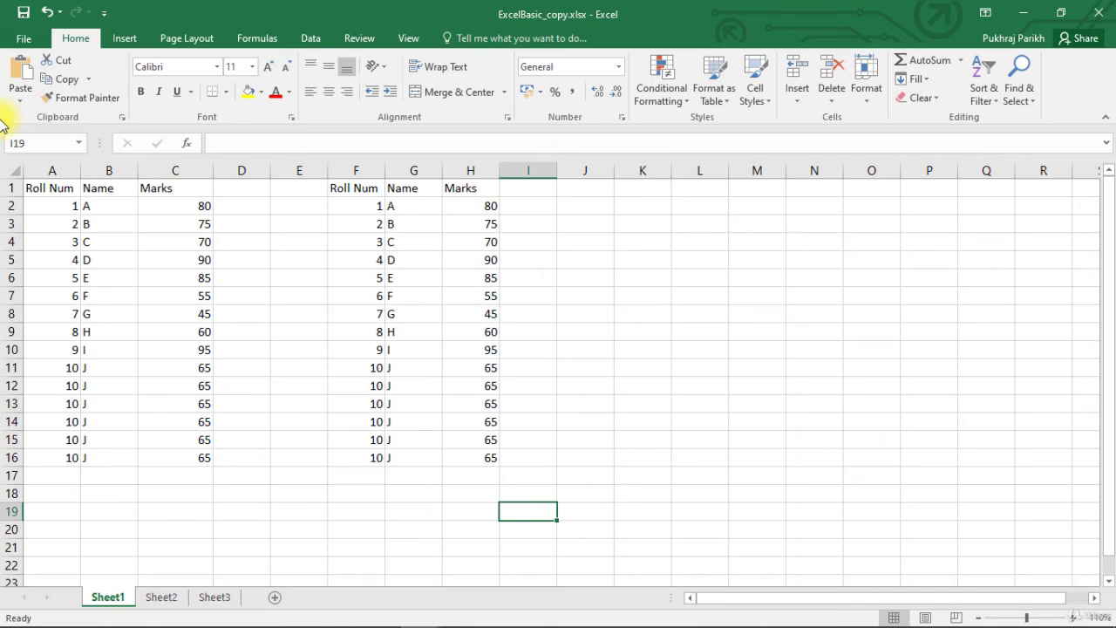
# Open the Print page from the File backstage to preview Sheet1
pyautogui.click(24, 38)
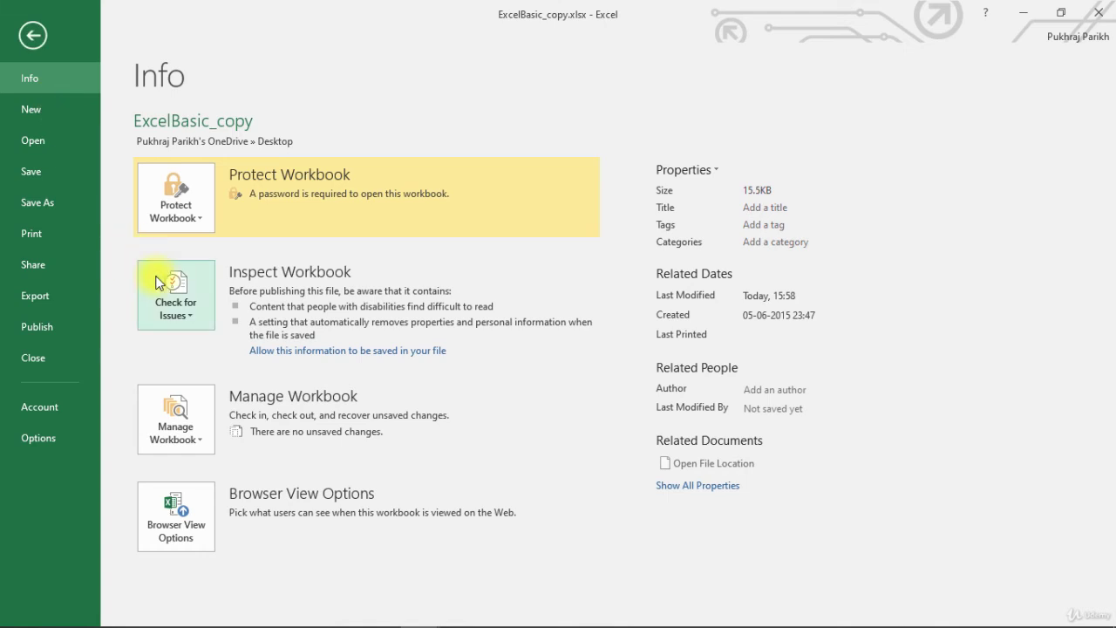
pyautogui.click(32, 236)
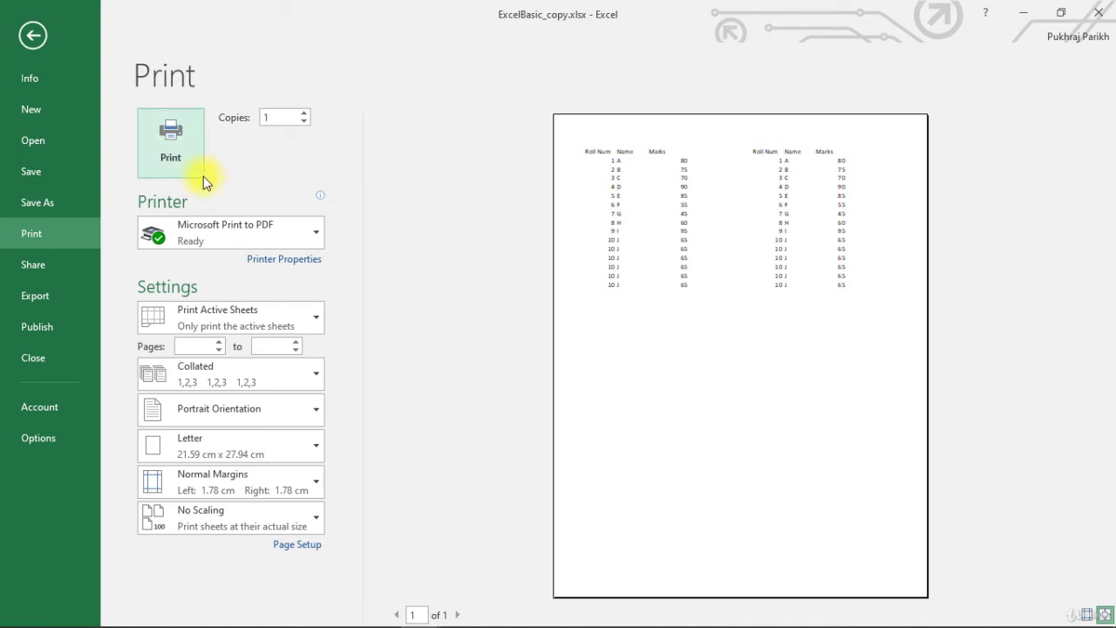
# Reselect Microsoft Print to PDF as the printer and return to the worksheet
pyautogui.click(245, 227)
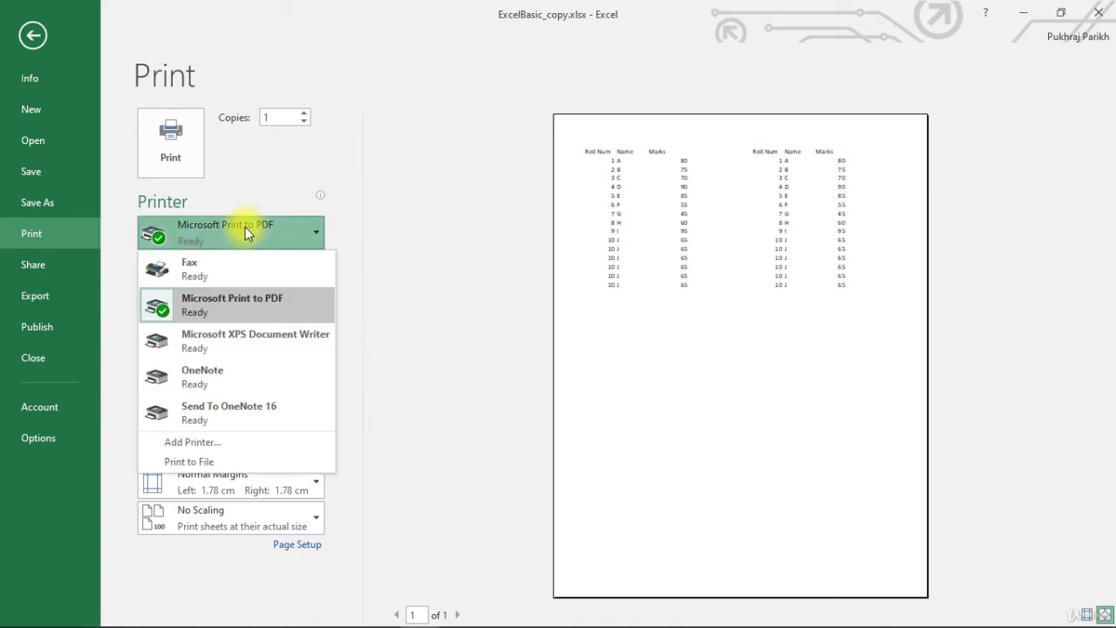
pyautogui.click(245, 227)
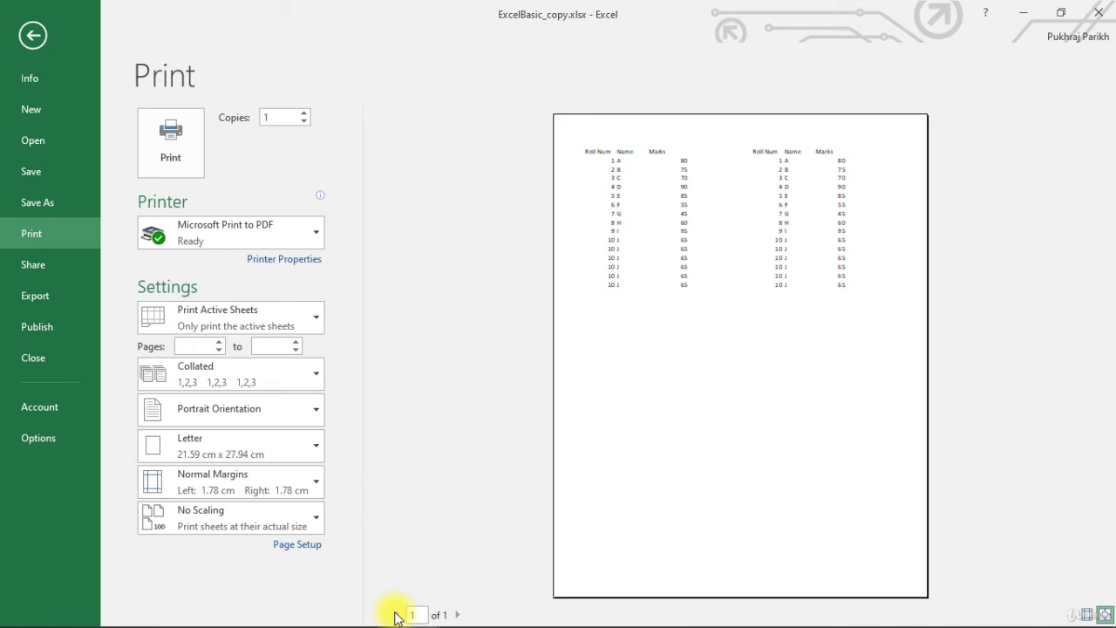
pyautogui.click(34, 36)
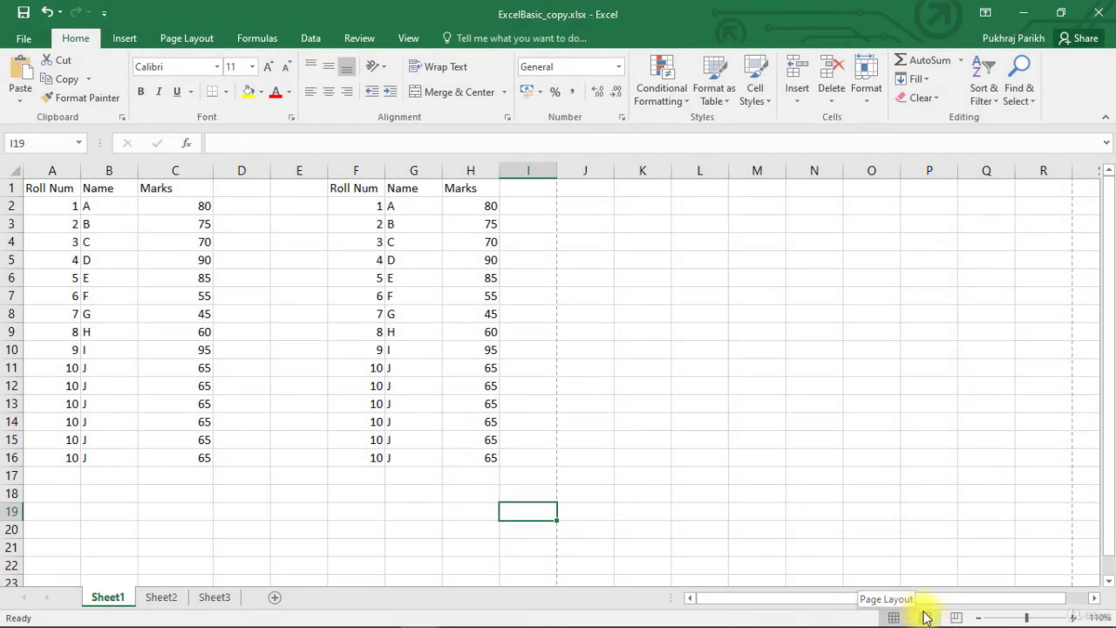
# Switch Sheet1 to Page Layout view and scroll through page 1's header and tables
pyautogui.click(923, 615)
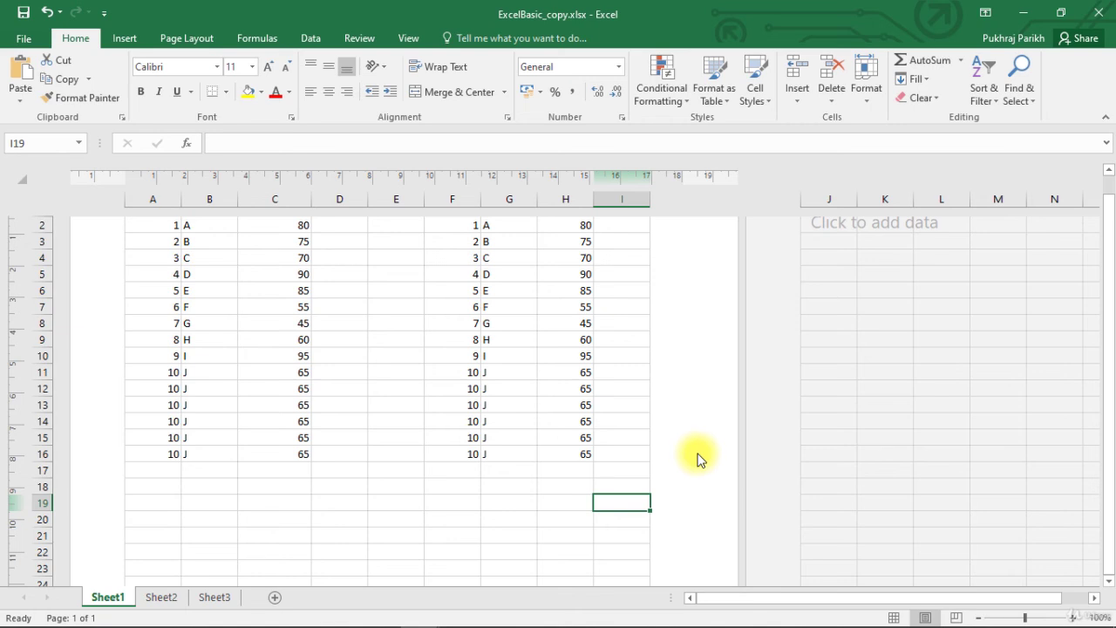
pyautogui.scroll(1, 698, 460)
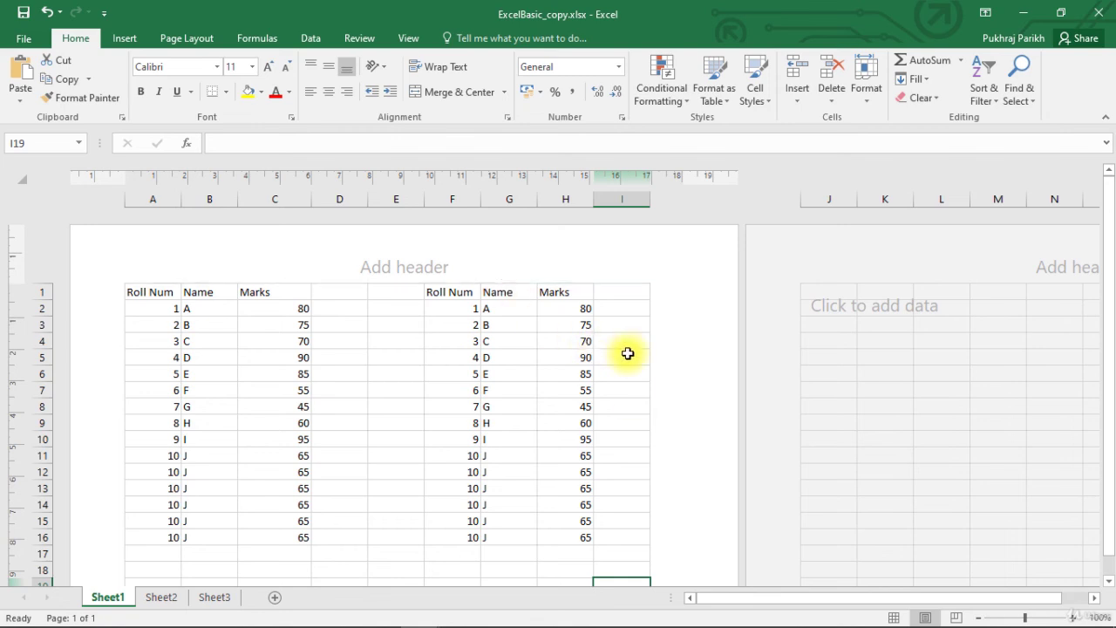
pyautogui.scroll(-5, 630, 353)
pyautogui.scroll(-4, 629, 353)
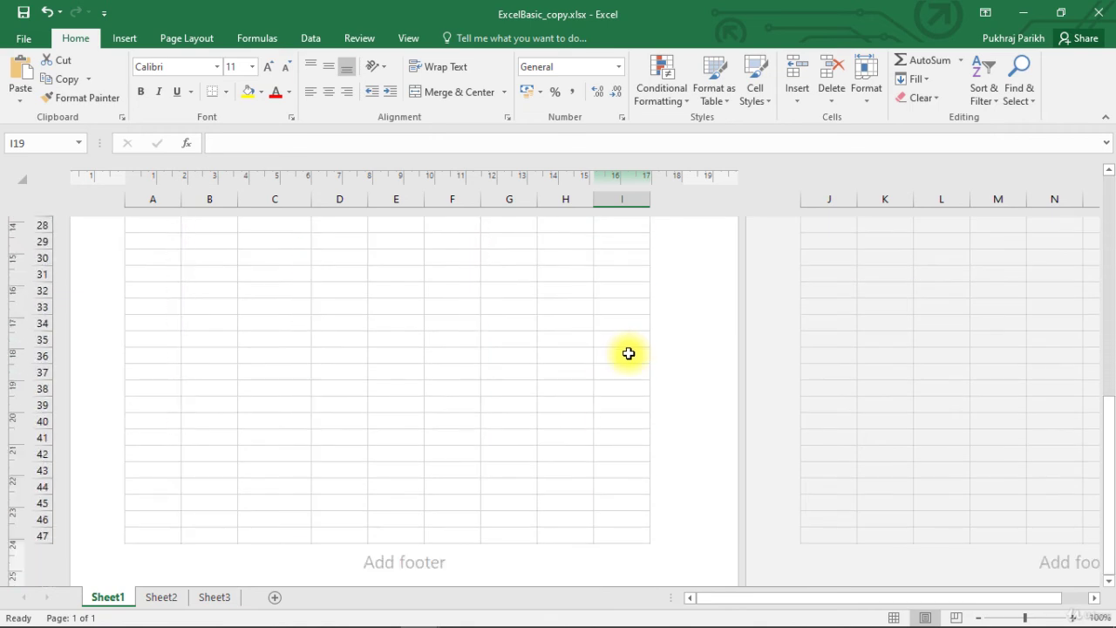
pyautogui.scroll(10, 629, 354)
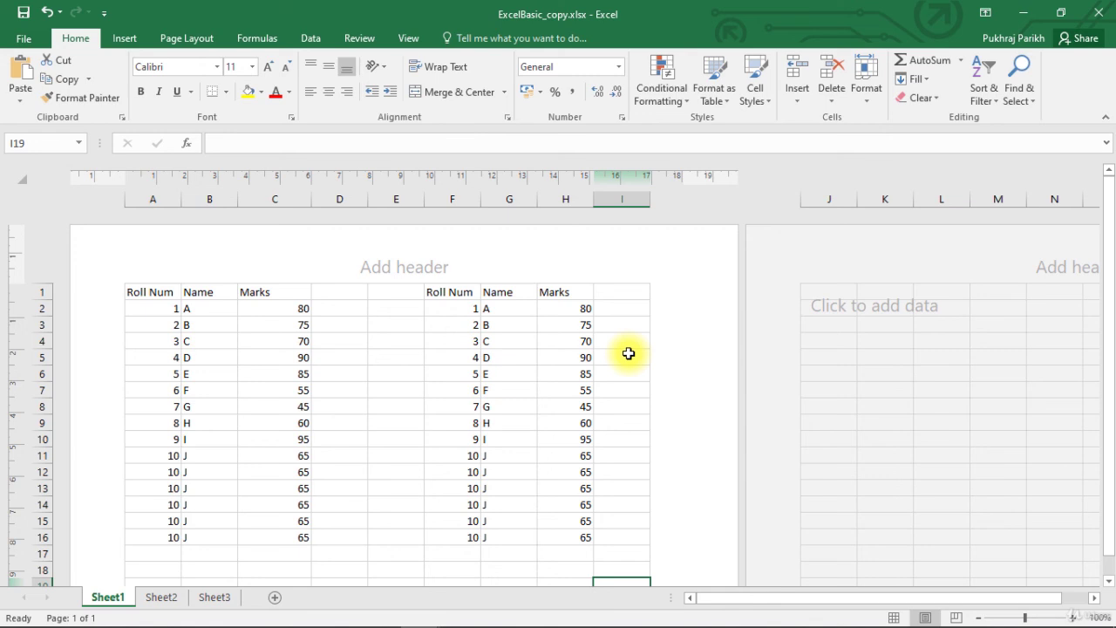
pyautogui.click(957, 617)
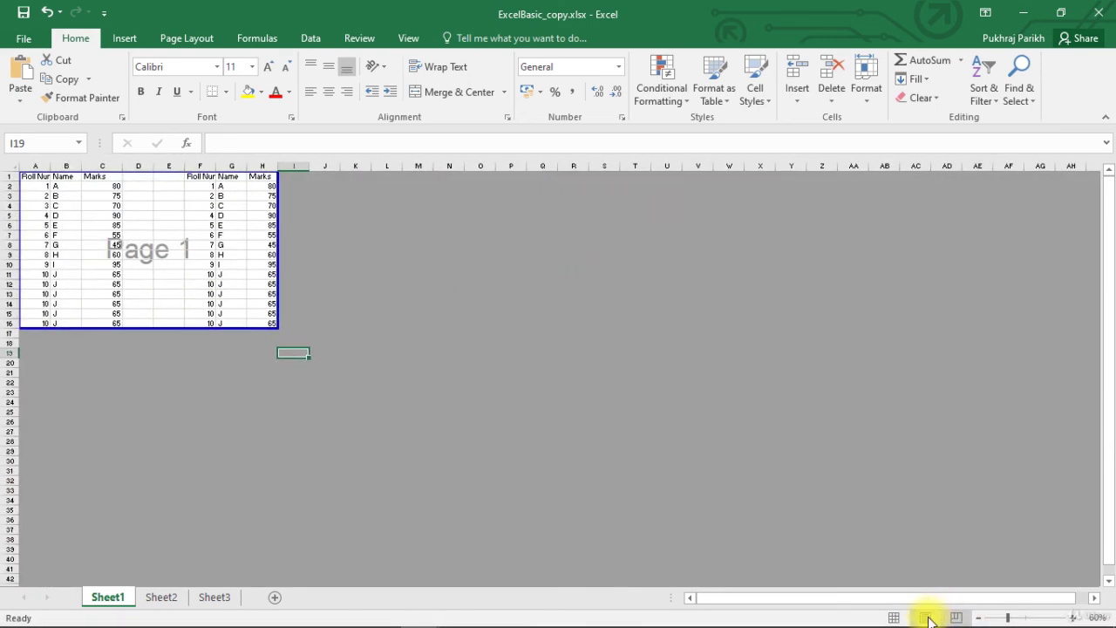
pyautogui.click(925, 618)
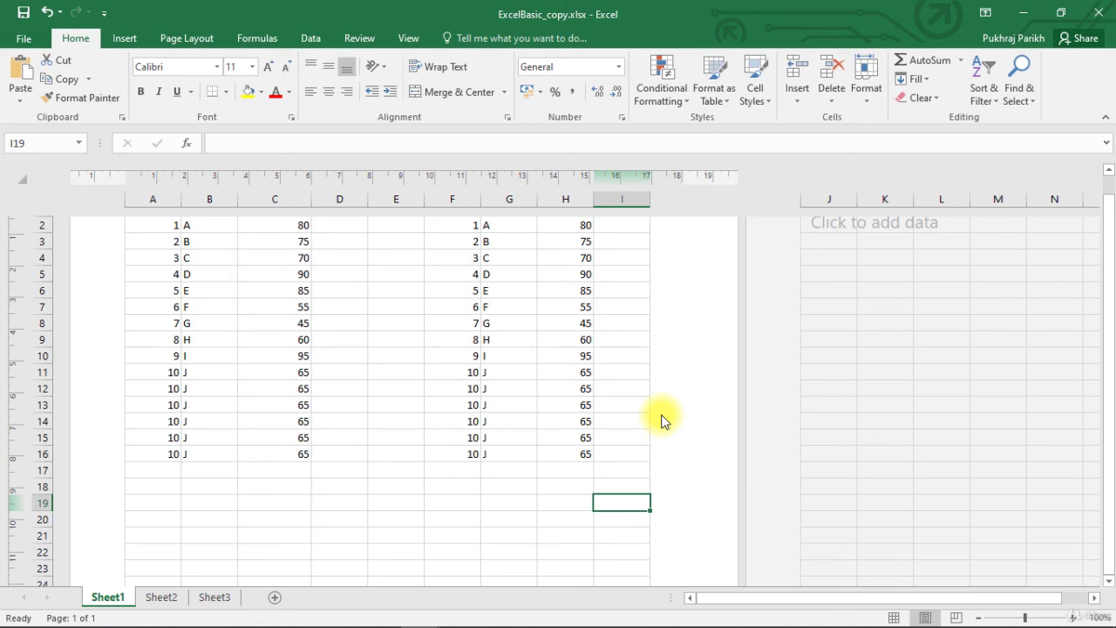
pyautogui.scroll(2, 661, 421)
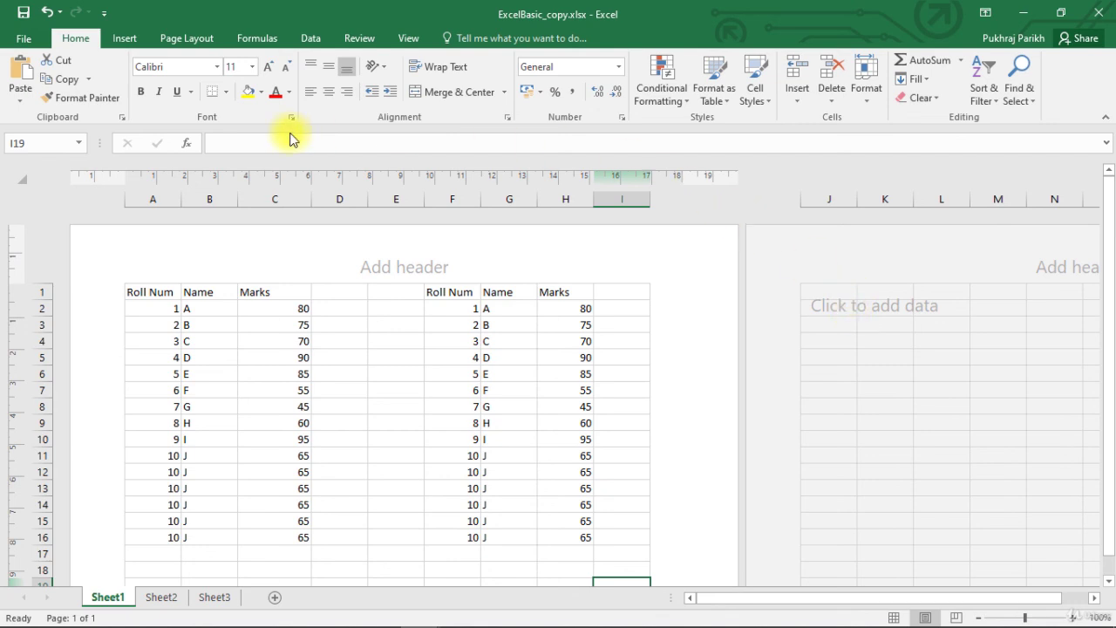
# Return to the ExcelBasic_copy Info page to confirm it still requires a password to open
pyautogui.click(26, 38)
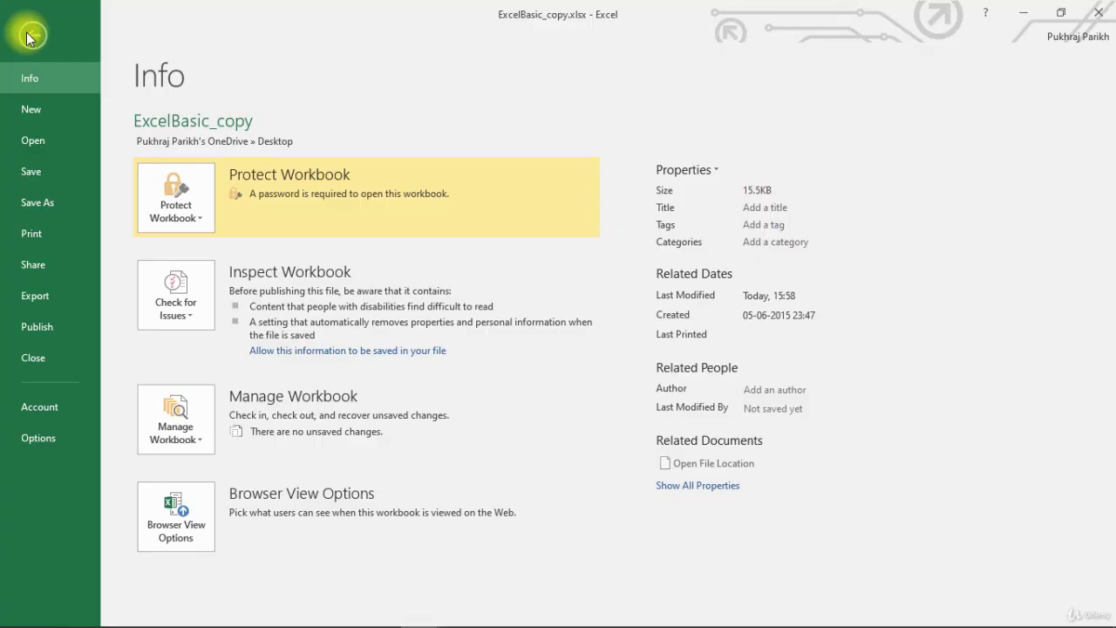